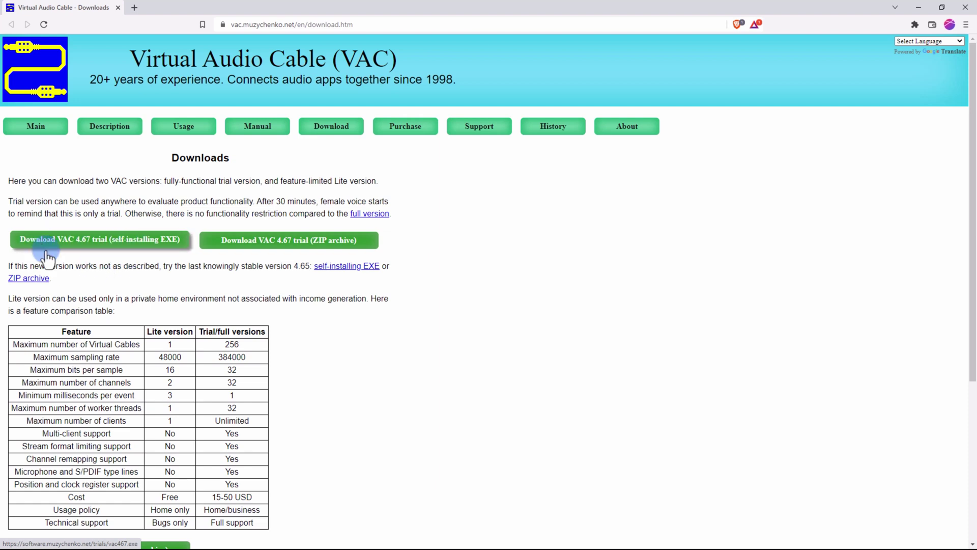
Step: Download the VAC 4.67 trial ZIP archive, saving it as vac467_2.zip
click(259, 244)
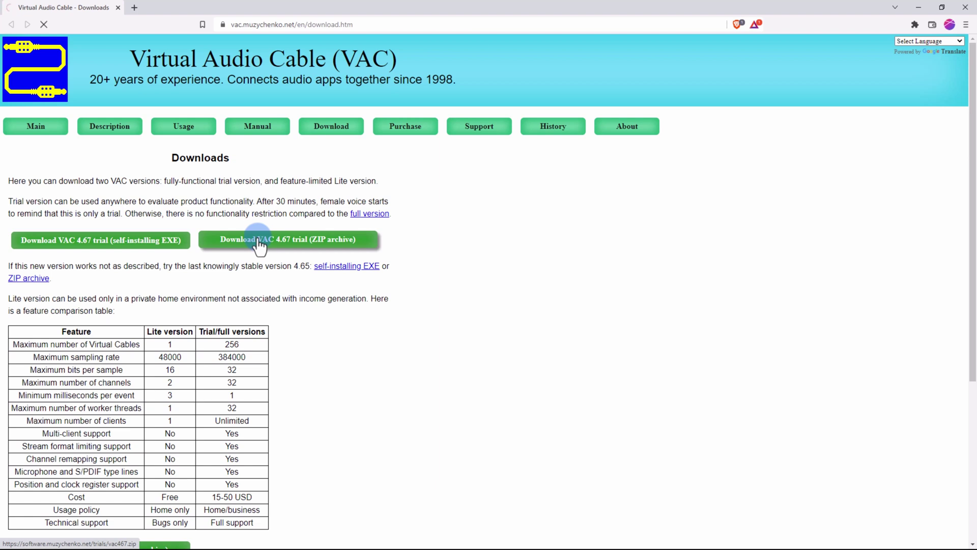
click(482, 325)
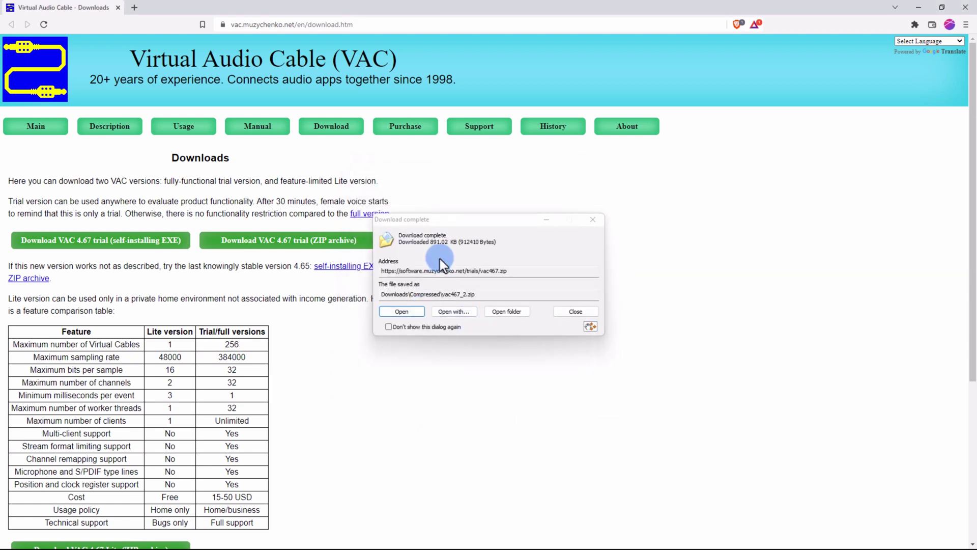
Step: Extract vac467.zip with WinRAR into a vac467 folder and open that folder
click(502, 311)
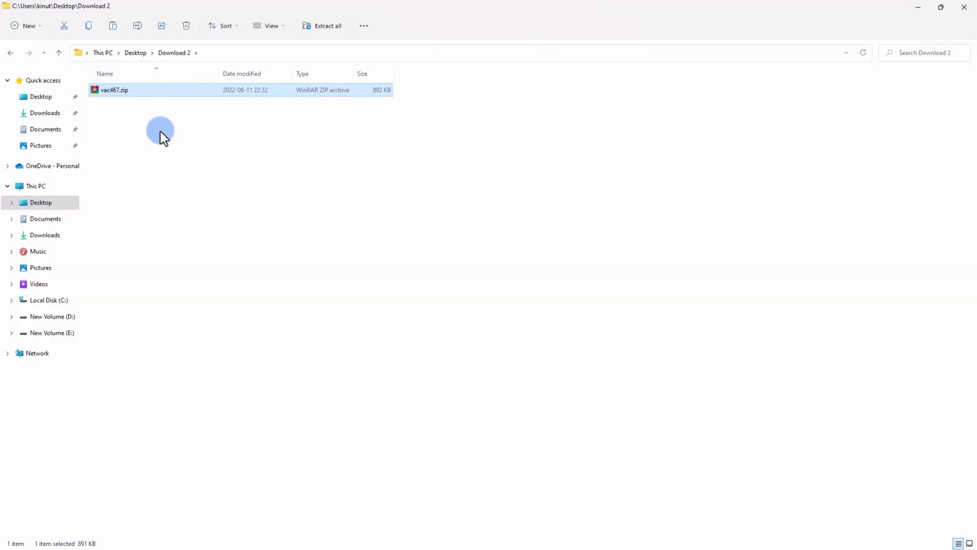
right_click(128, 91)
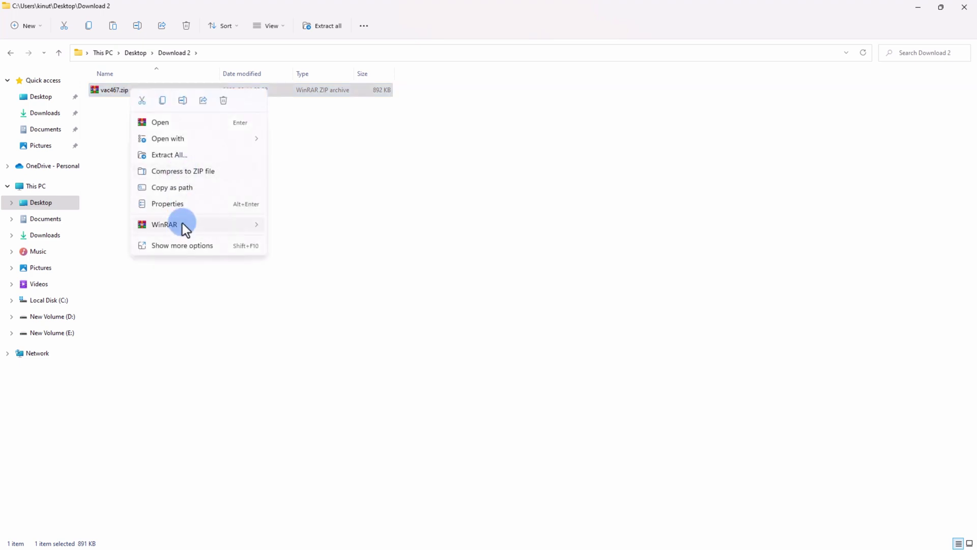
mouse_move(183, 224)
click(330, 256)
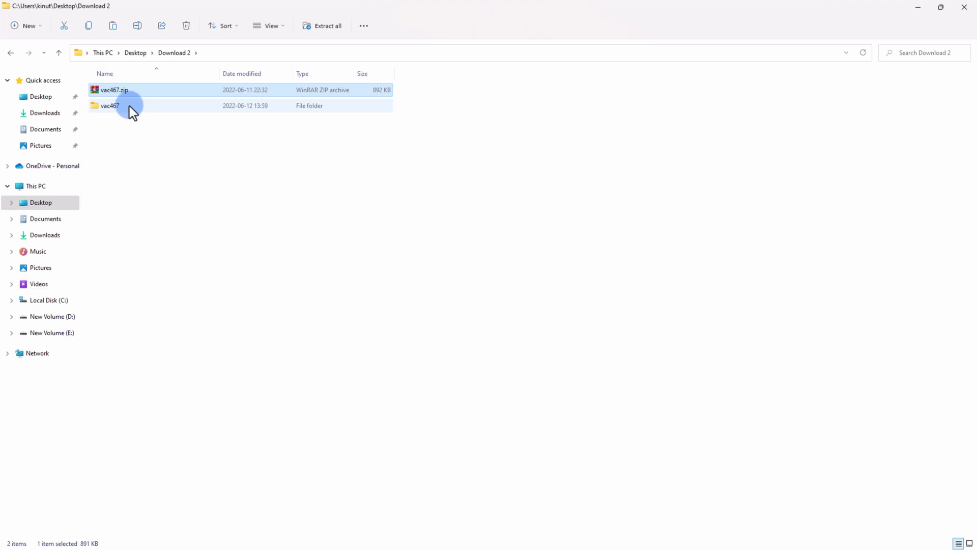
double_click(129, 106)
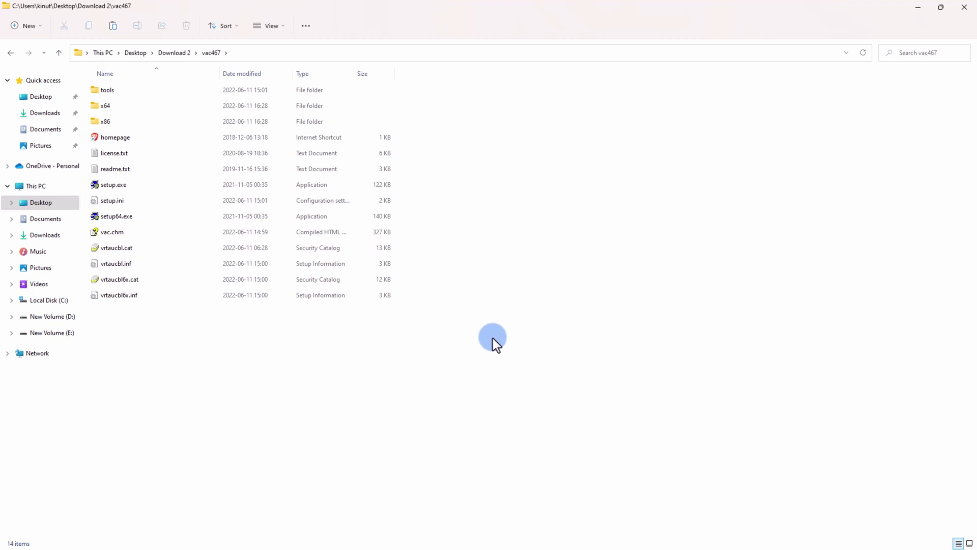
Step: Run setup64.exe and install Virtual Audio Cable 4.67 into C:\Program Files\Virtual Audio Cable
click(137, 217)
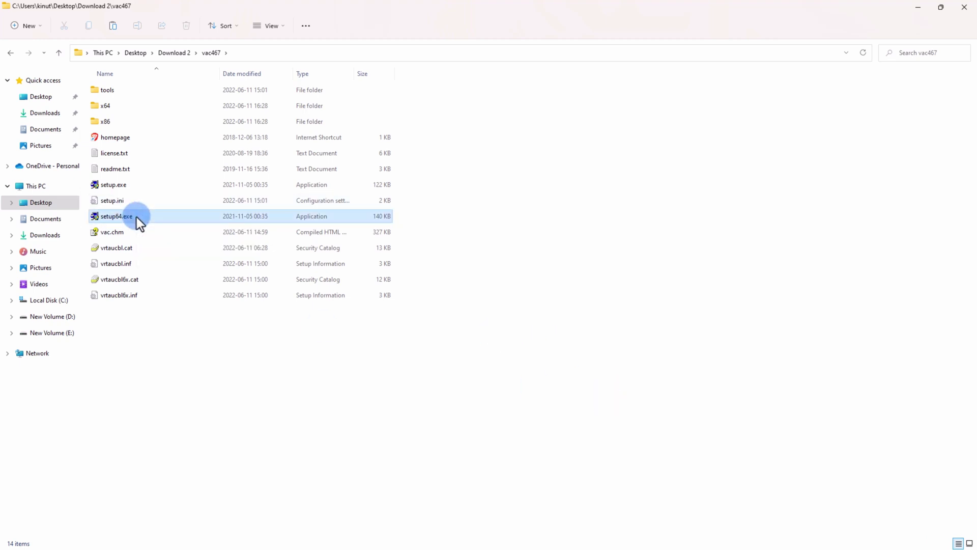
double_click(137, 217)
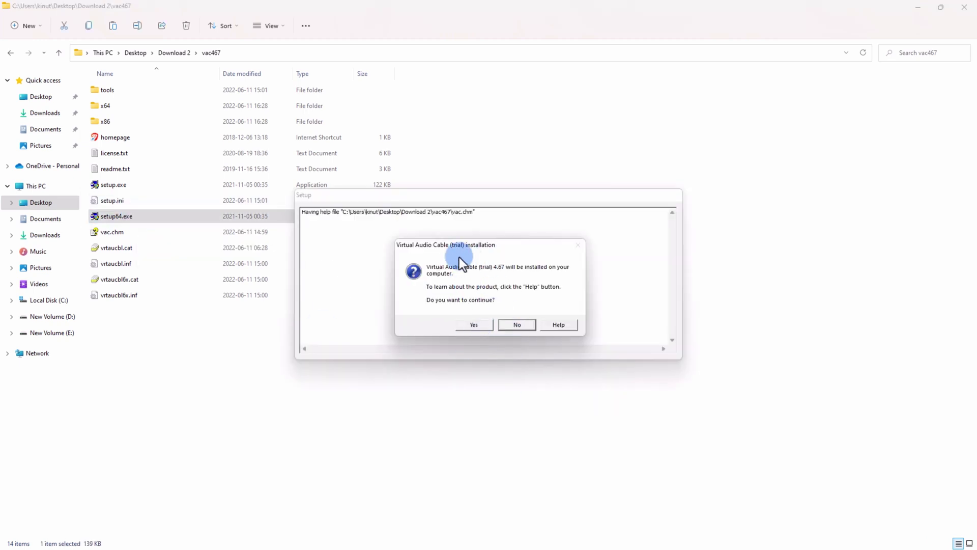
click(472, 324)
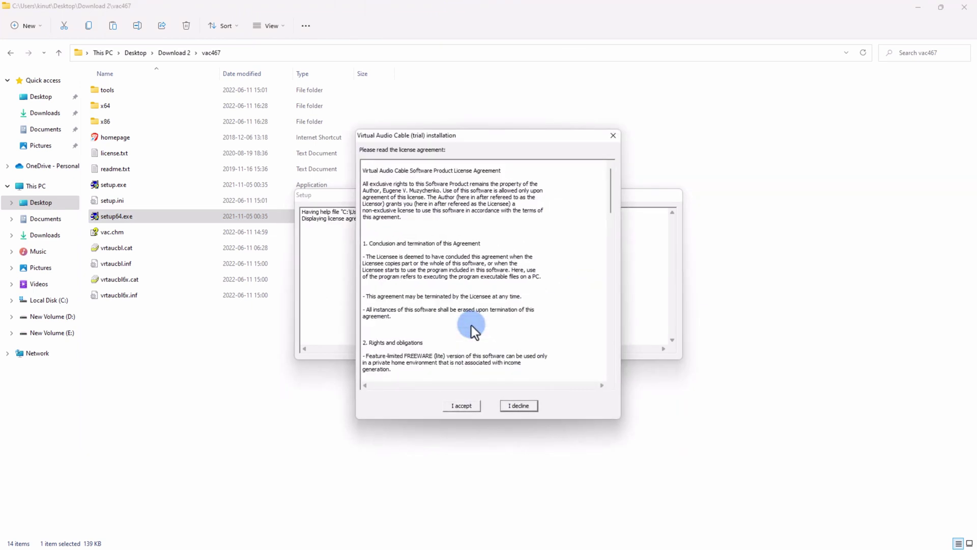
key(Return)
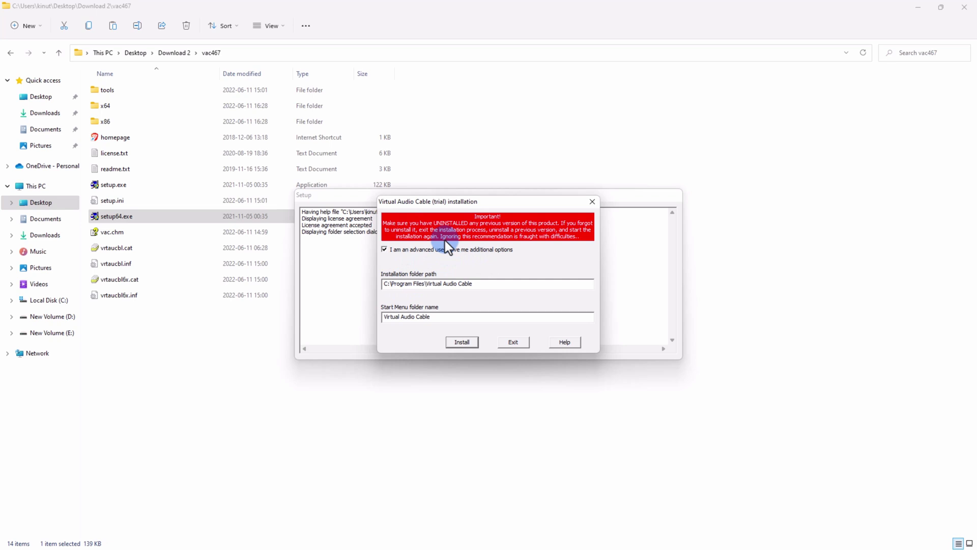
click(461, 342)
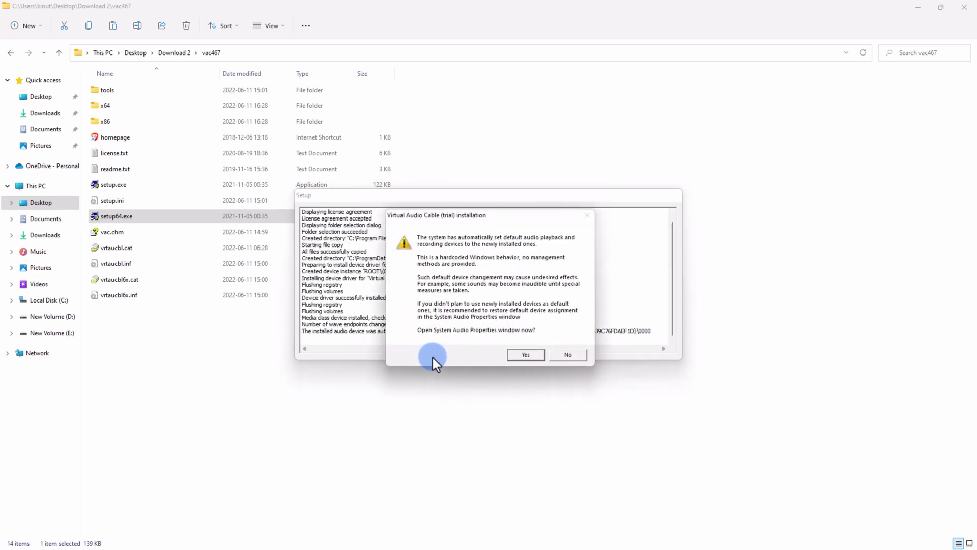
key(Return)
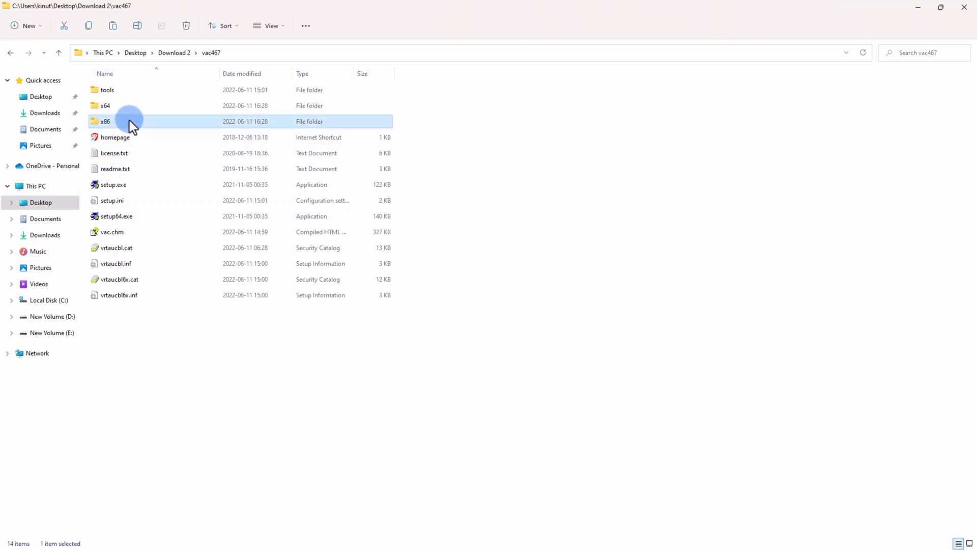
Step: Go into the vac467\x64 folder and launch Audio Repeater from audiorepeater.exe
double_click(129, 119)
key(alt+Left)
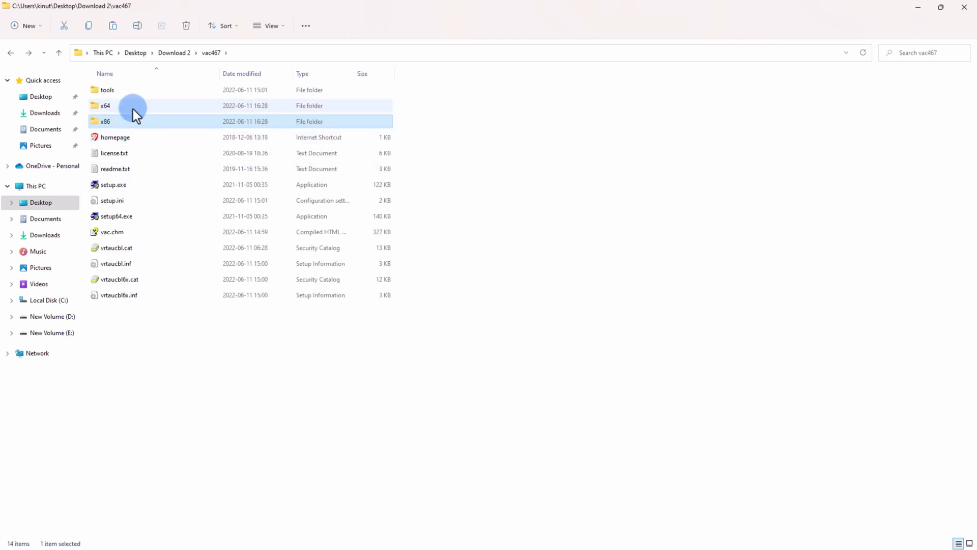
double_click(133, 107)
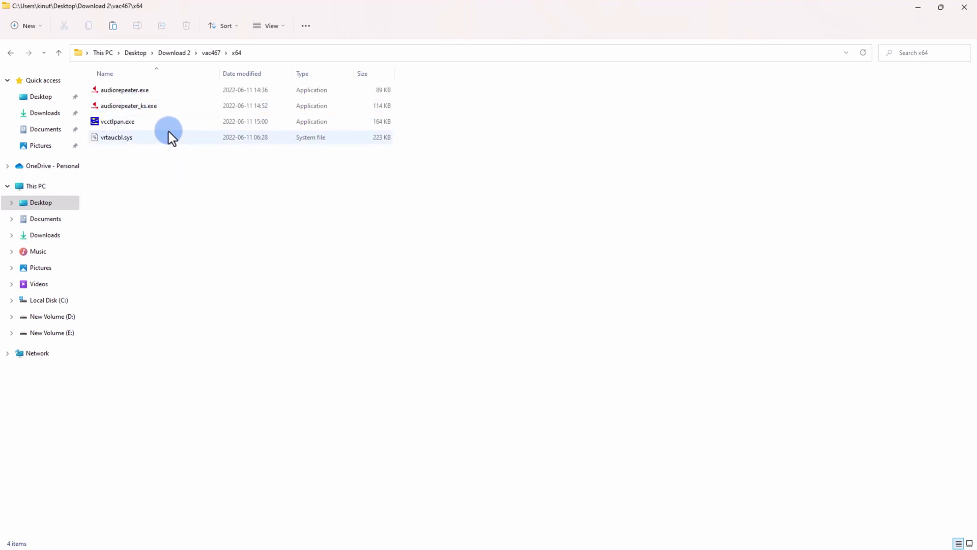
click(152, 92)
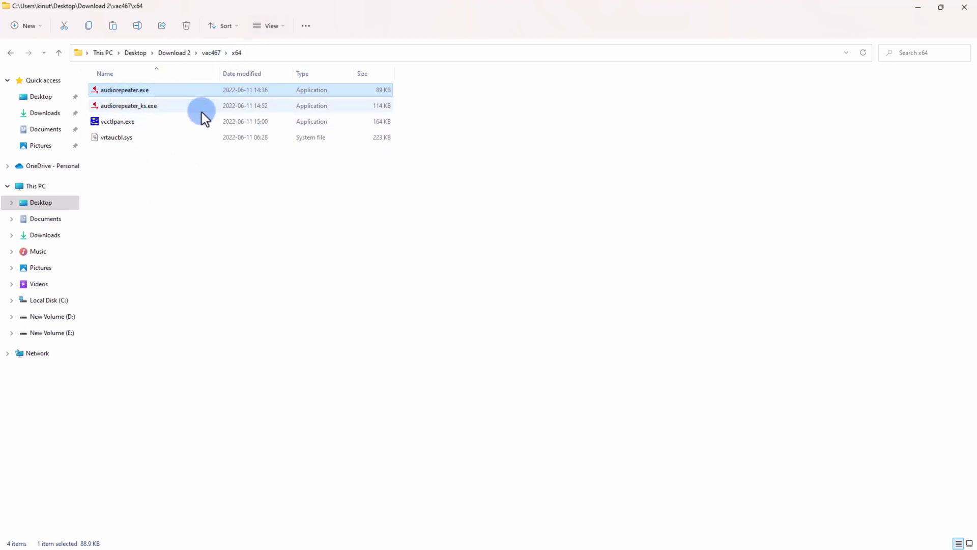
click(223, 185)
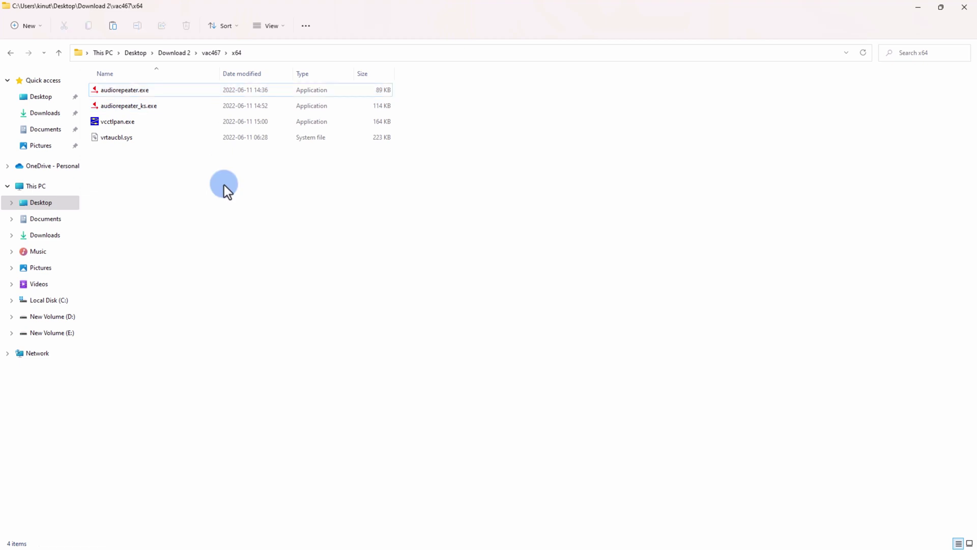
double_click(180, 94)
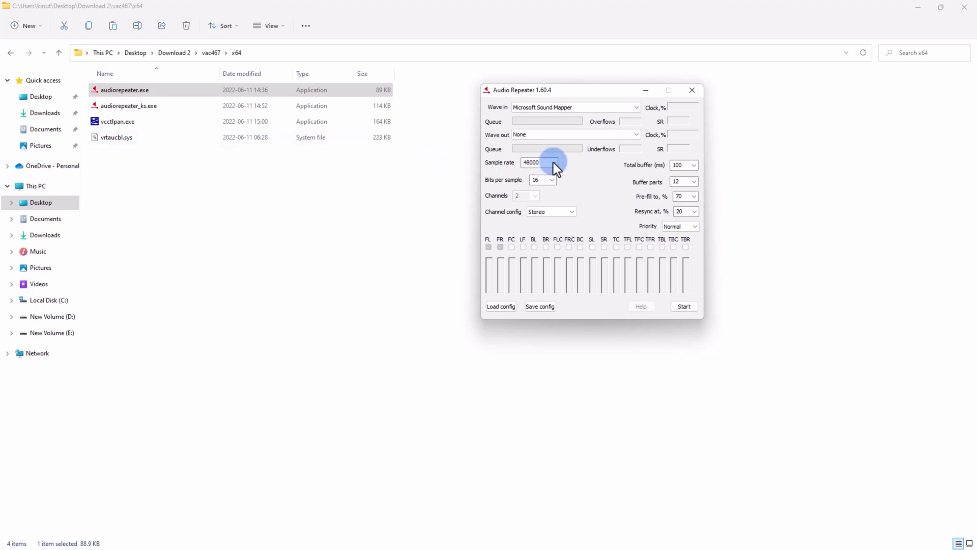
Step: Open another Audio Repeater instance from audiorepeater.exe's context menu
click(194, 89)
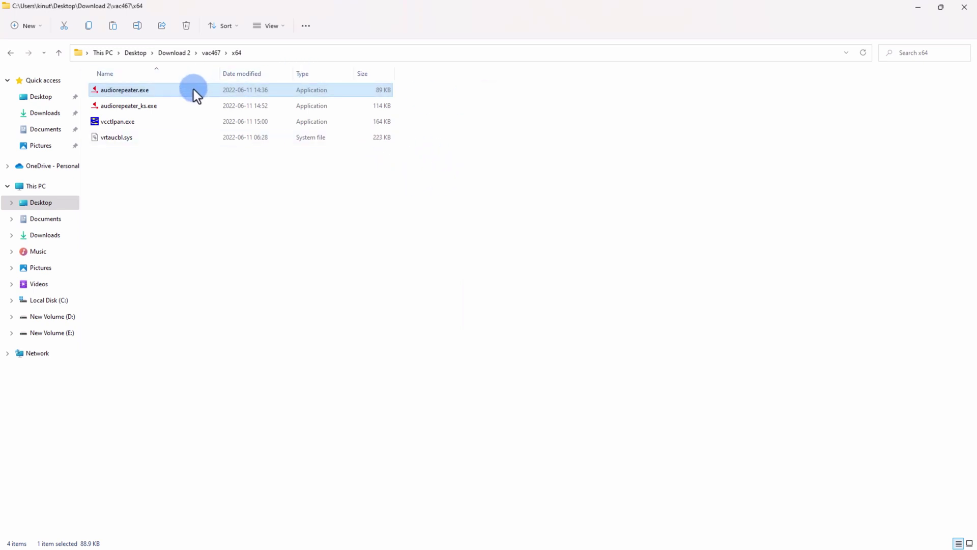
right_click(193, 89)
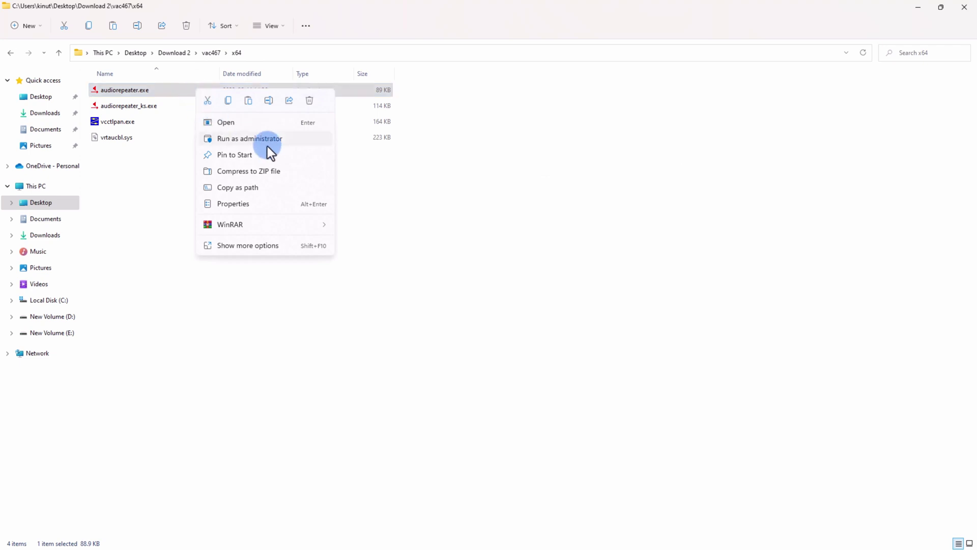
click(253, 127)
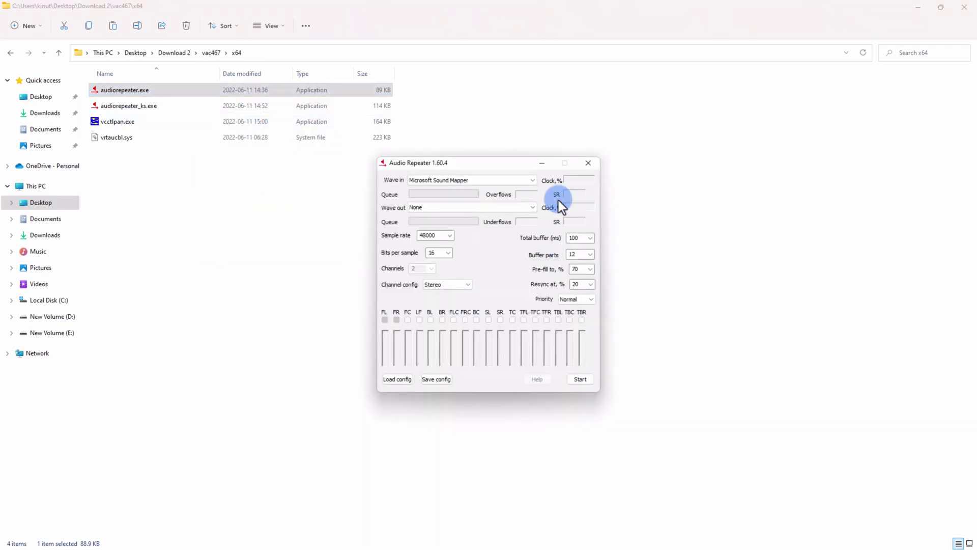
Step: Switch sound output to oraimo Necklace 2, then back to Line 1 (Virtual Audio Cable)
click(508, 428)
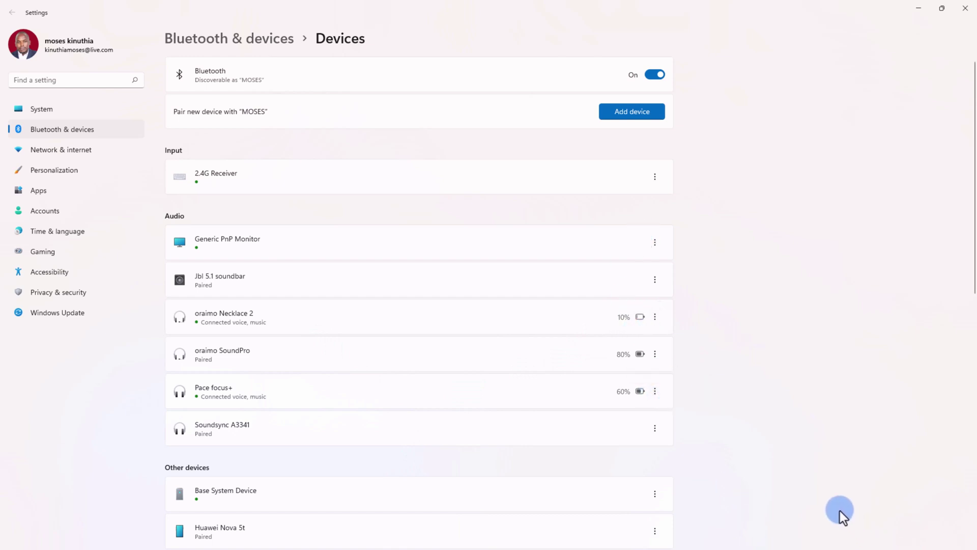
key(super)
key(super+ctrl+v)
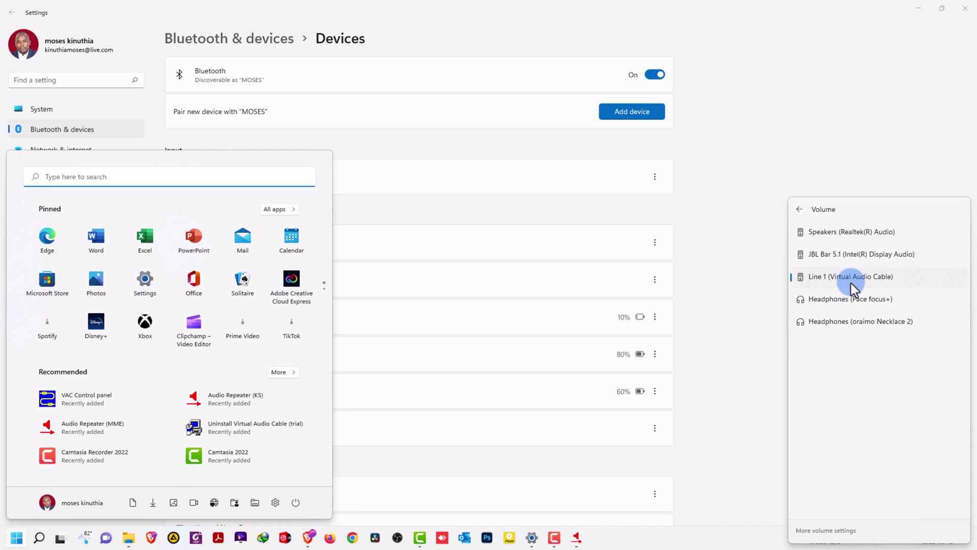
click(828, 321)
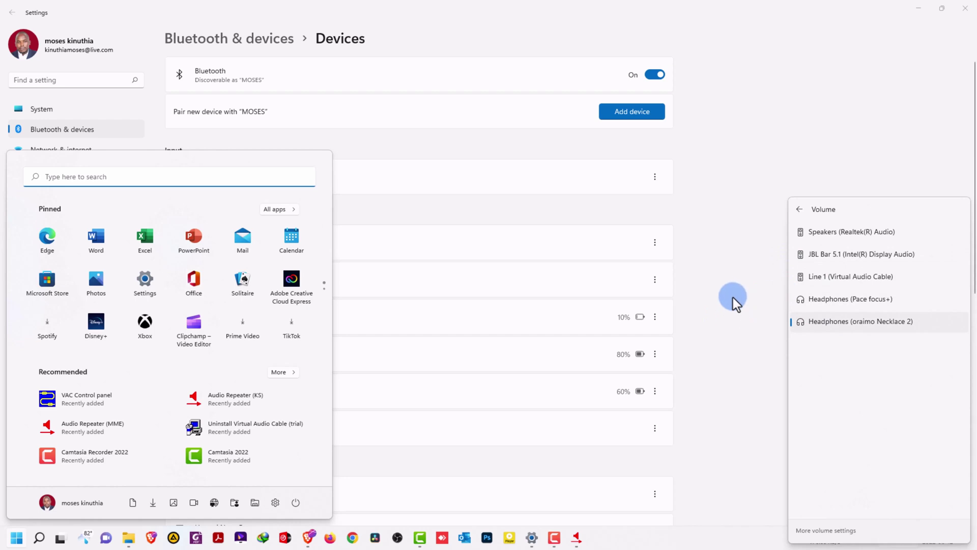
click(816, 278)
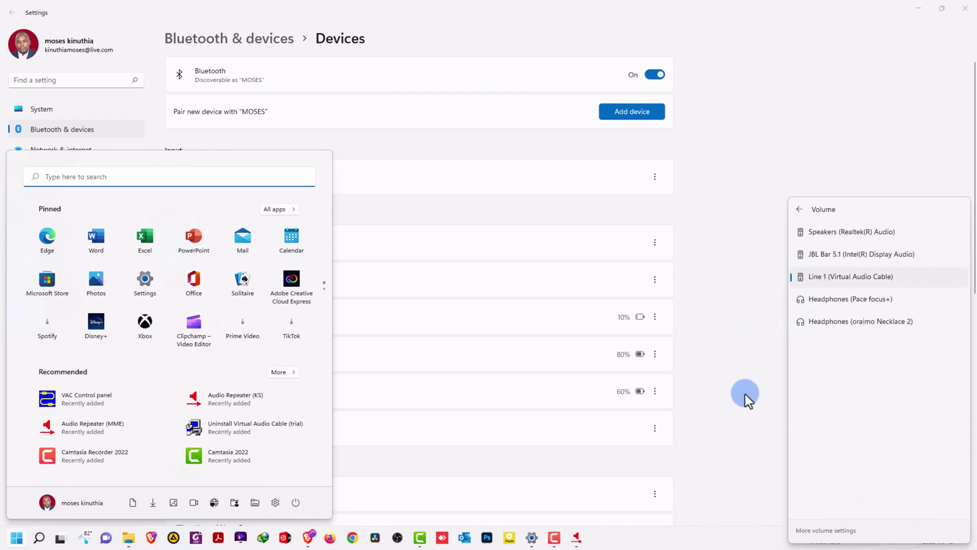
click(739, 373)
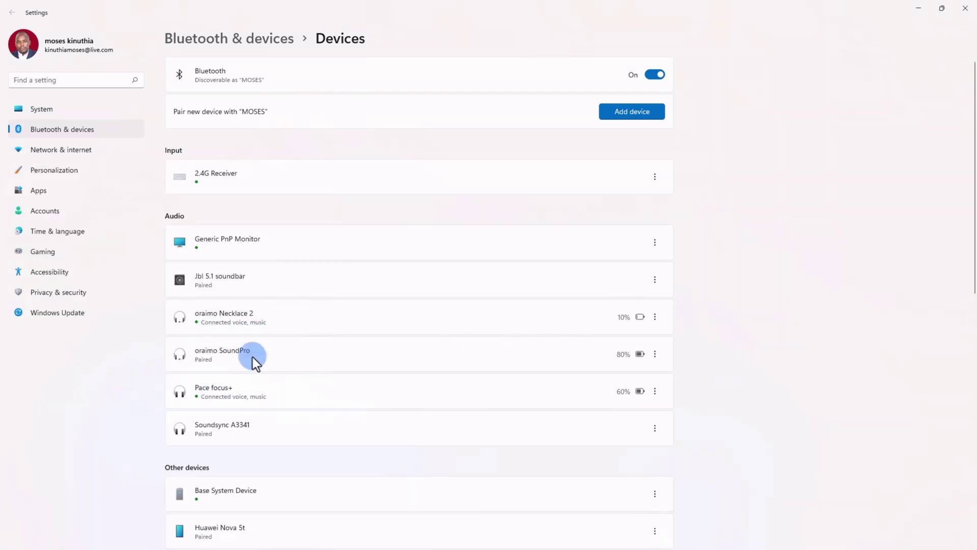
Step: Bring up both Audio Repeater windows and position the second beside the first
click(877, 545)
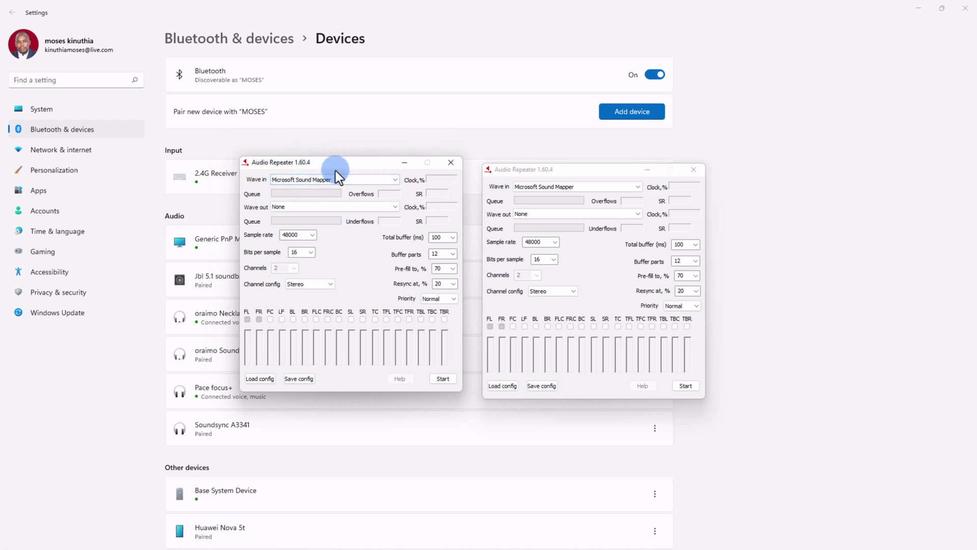
drag(551, 175, 555, 157)
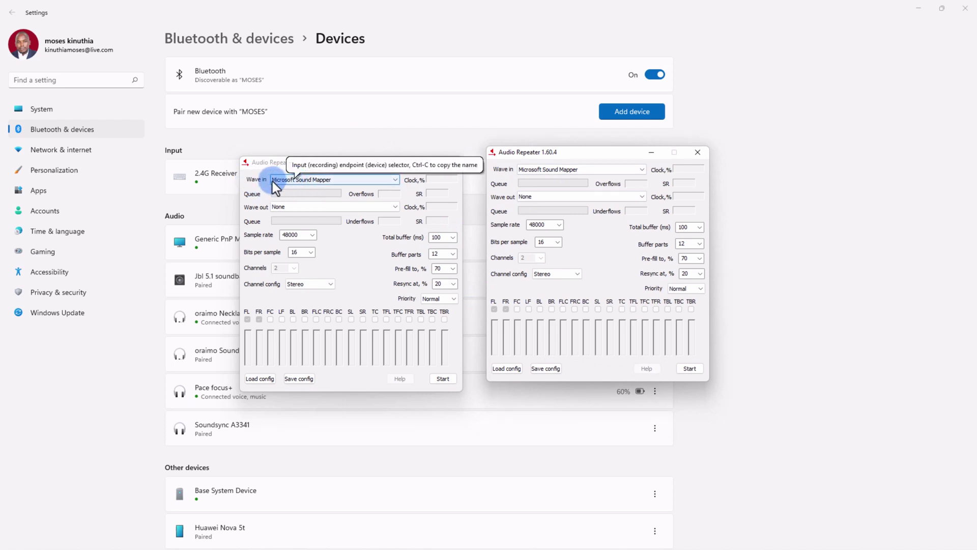
Step: Set Wave out to Headphones (Pace focus+) in the first window and Headphones (oraimo Necklace 2) in the second
click(290, 206)
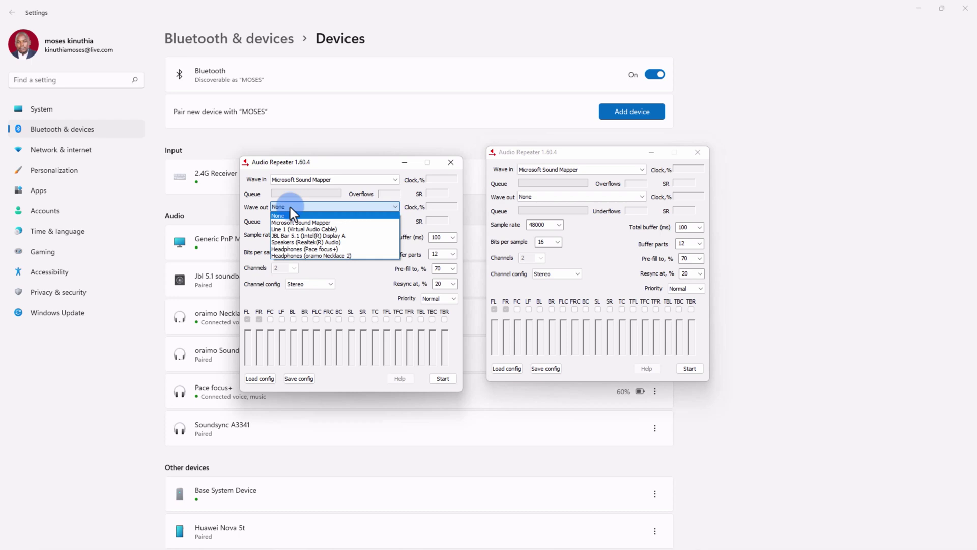
click(344, 251)
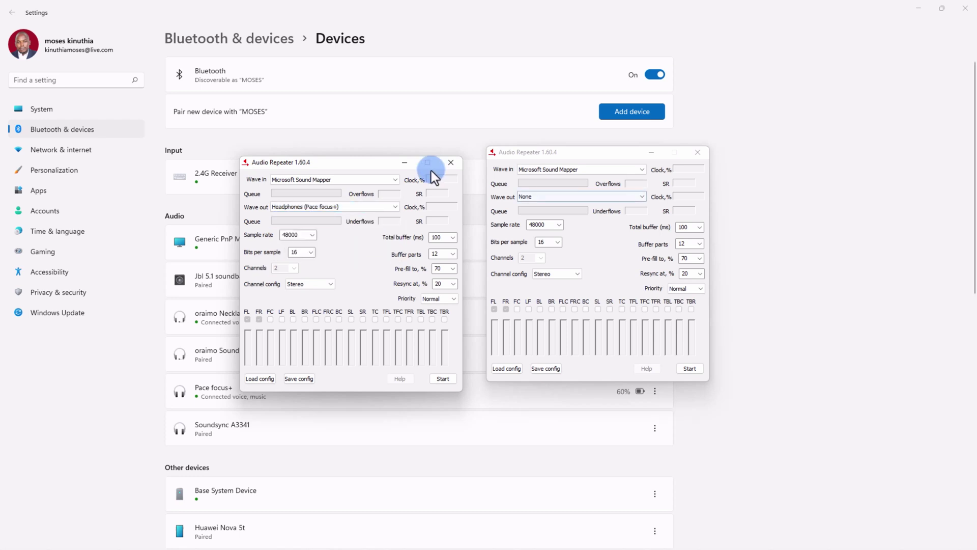
click(626, 196)
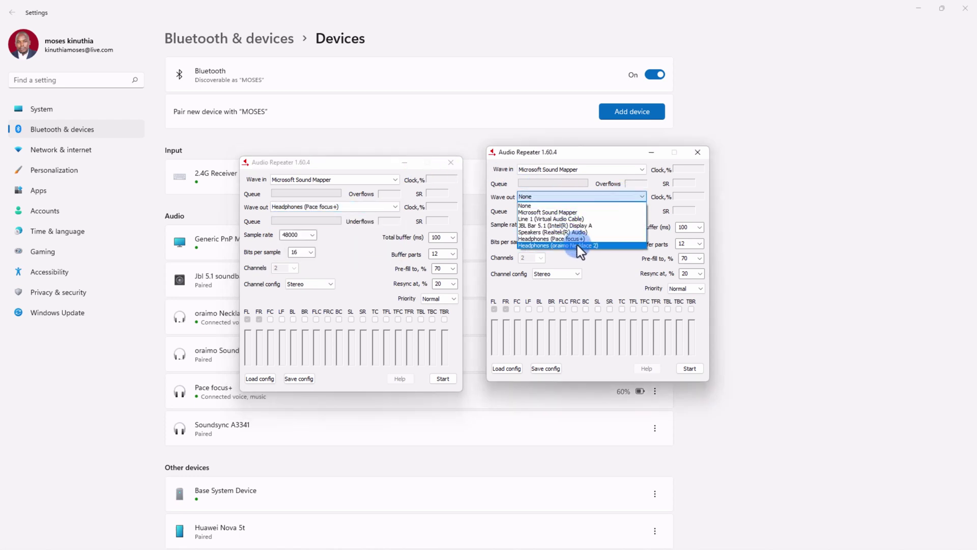
click(612, 246)
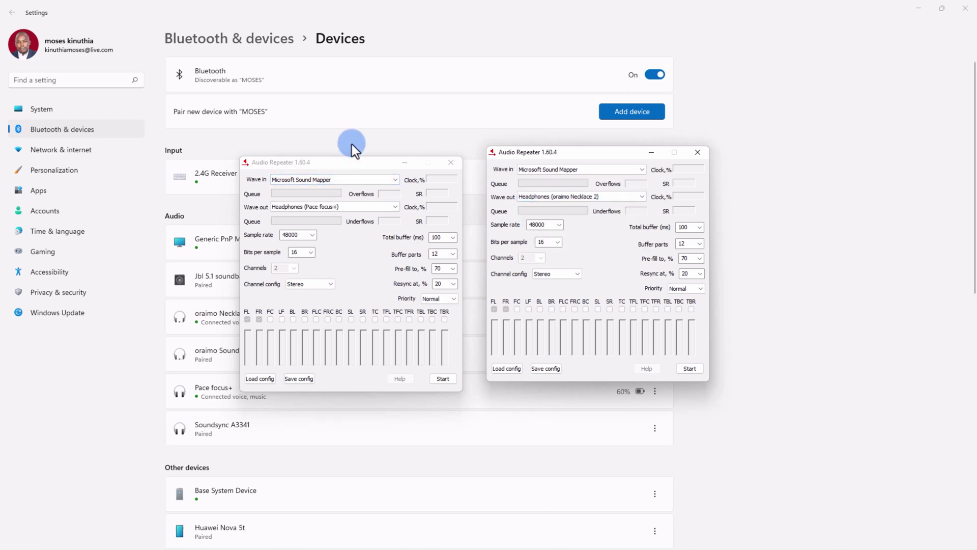
Step: Start both repeaters streaming to the Pace focus+ and oraimo Necklace 2 headsets
click(444, 380)
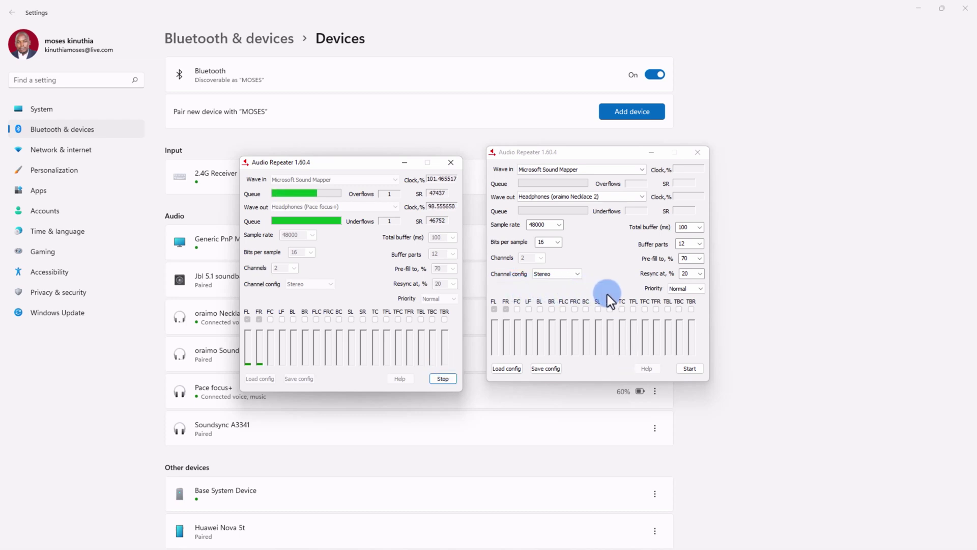
click(691, 369)
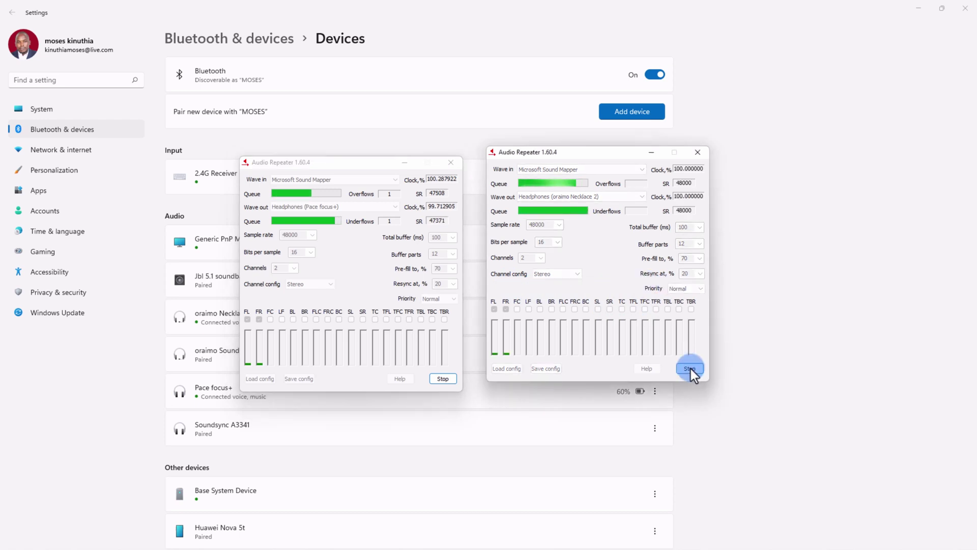
mouse_move(434, 544)
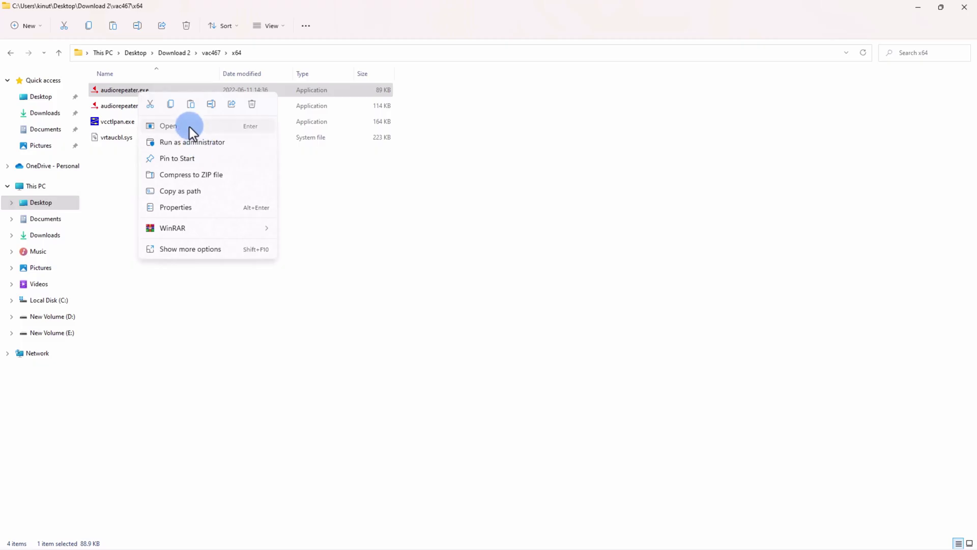
Step: Launch a third Audio Repeater, set Wave out to Speakers (Realtek(R) Audio), and start it
click(190, 126)
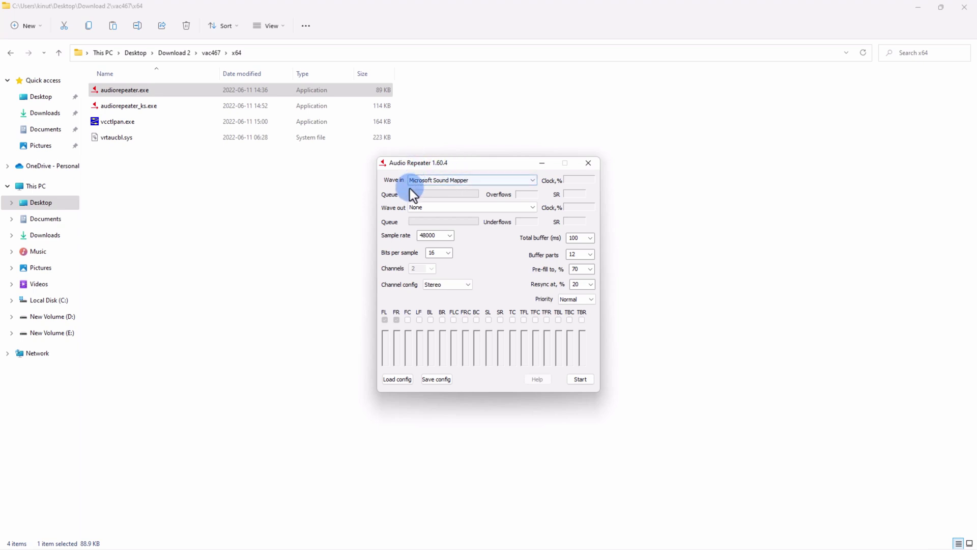
click(467, 207)
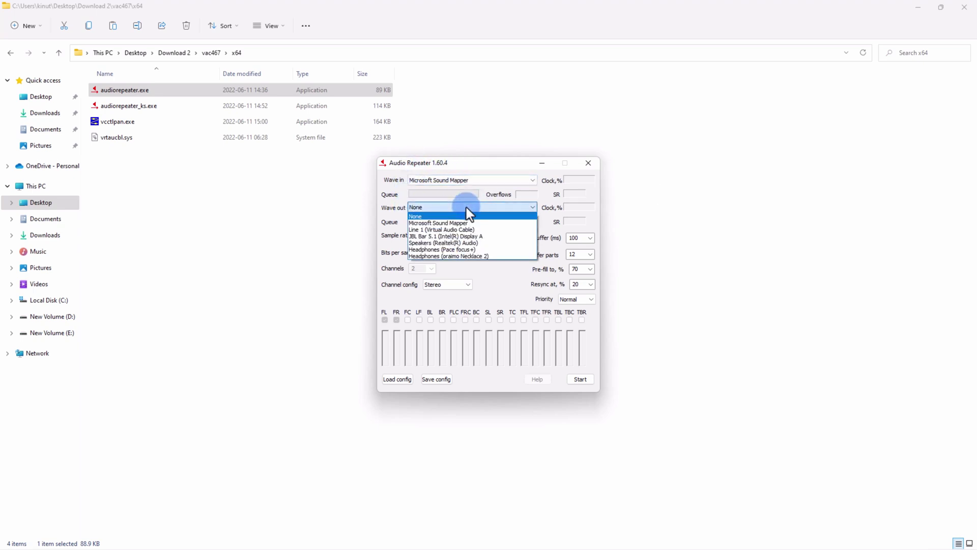
click(482, 243)
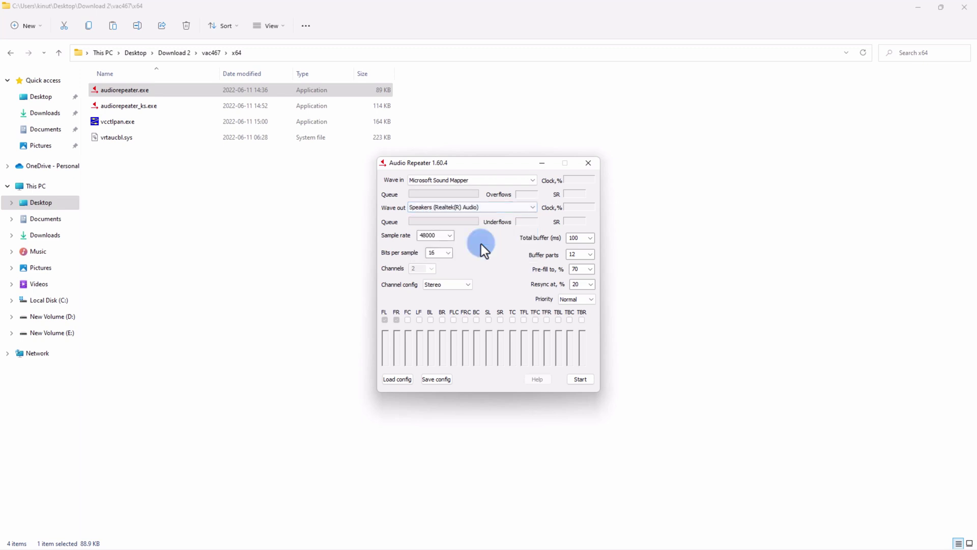
click(584, 379)
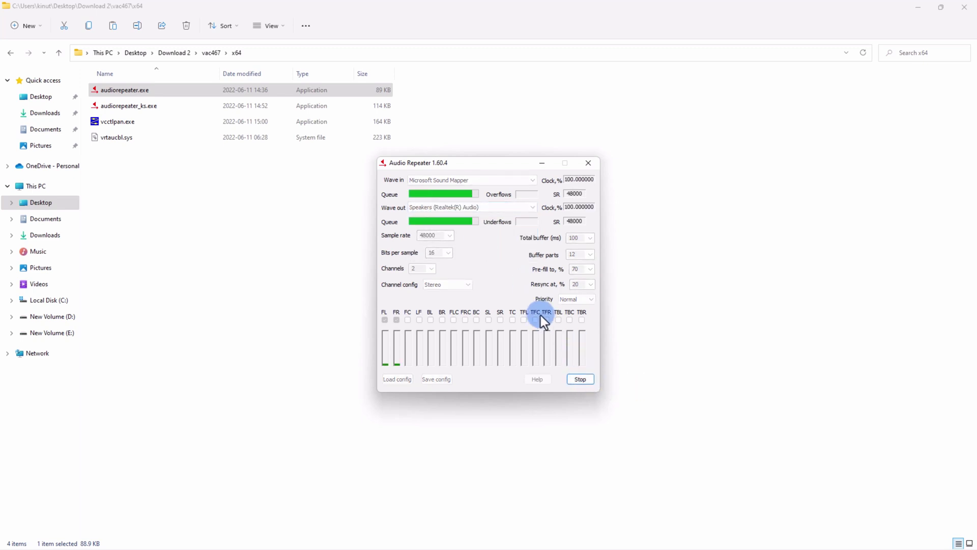
Step: Open one more Audio Repeater copy from audiorepeater.exe and close it again
right_click(158, 87)
click(207, 119)
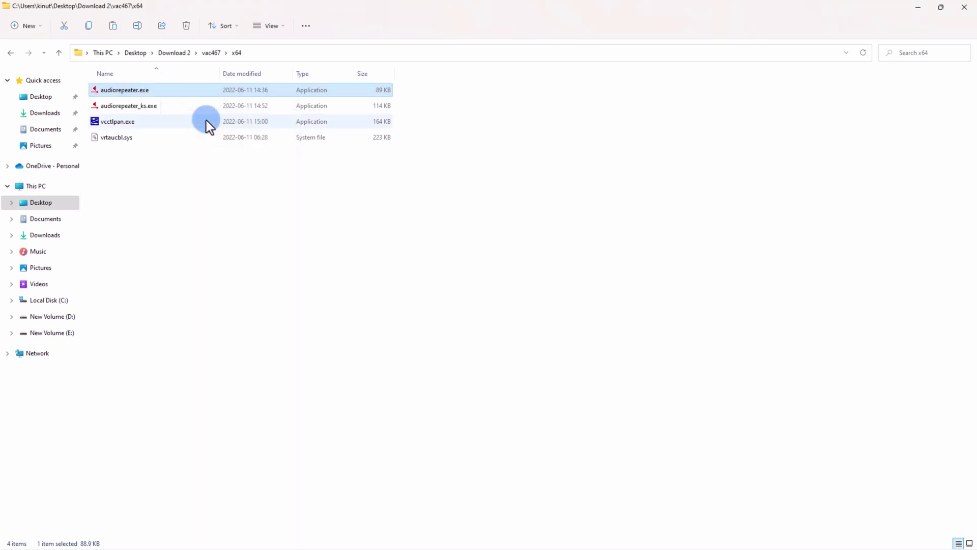
click(489, 207)
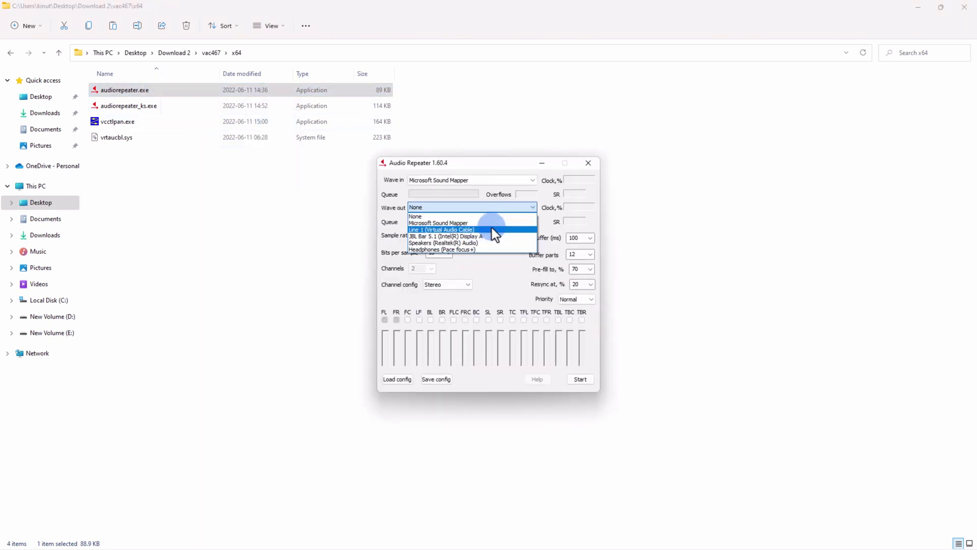
click(590, 165)
click(592, 165)
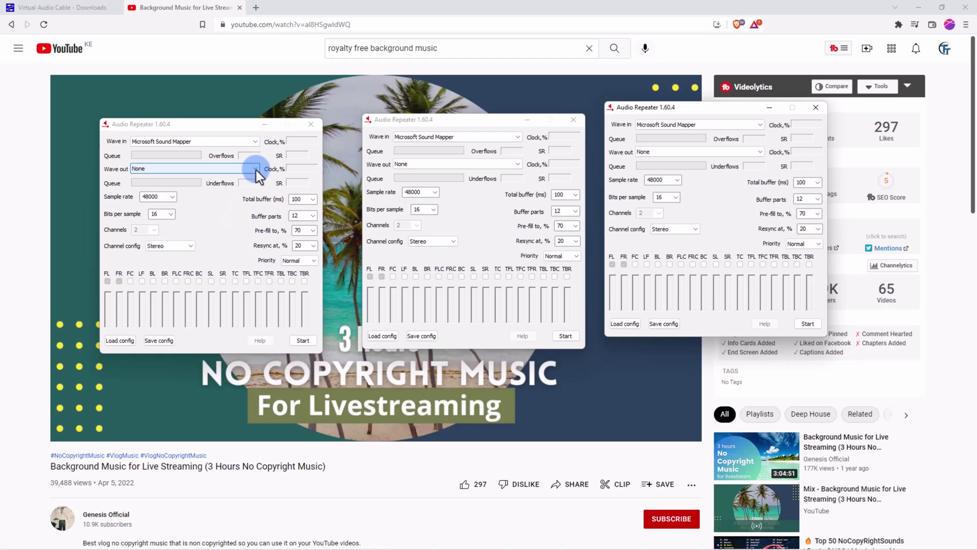
Step: Set Wave out to Speakers (Realtek(R) Audio) left, Pace focus+ middle, oraimo Necklace 2 right
click(254, 169)
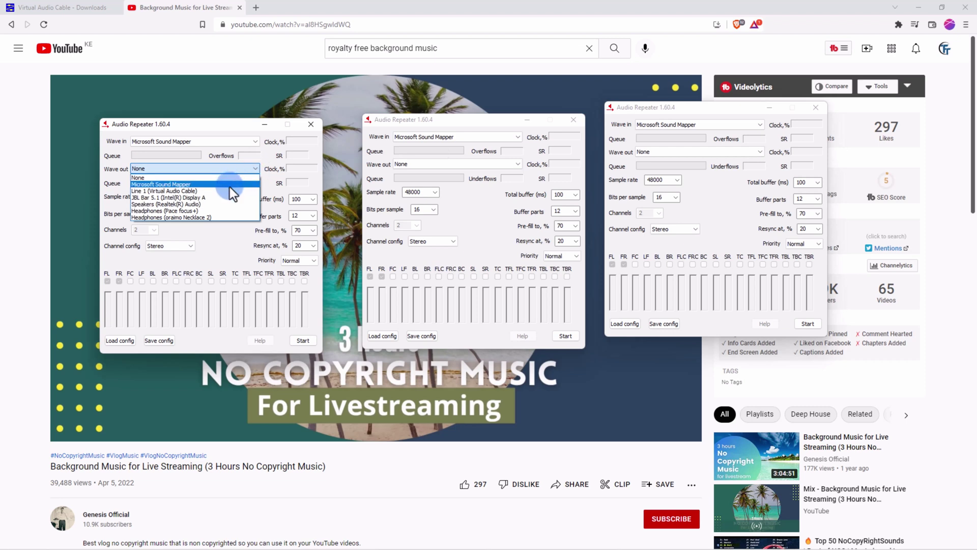
click(220, 204)
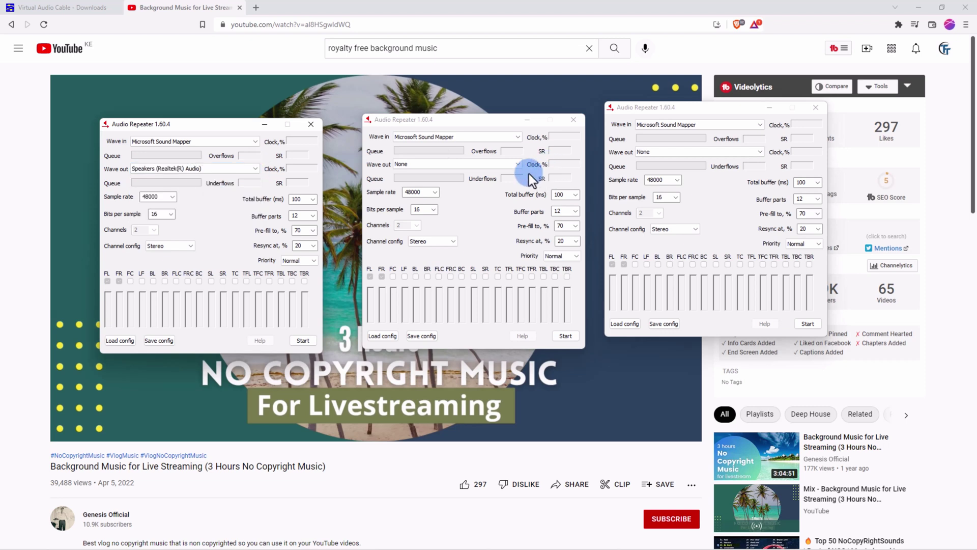
click(519, 164)
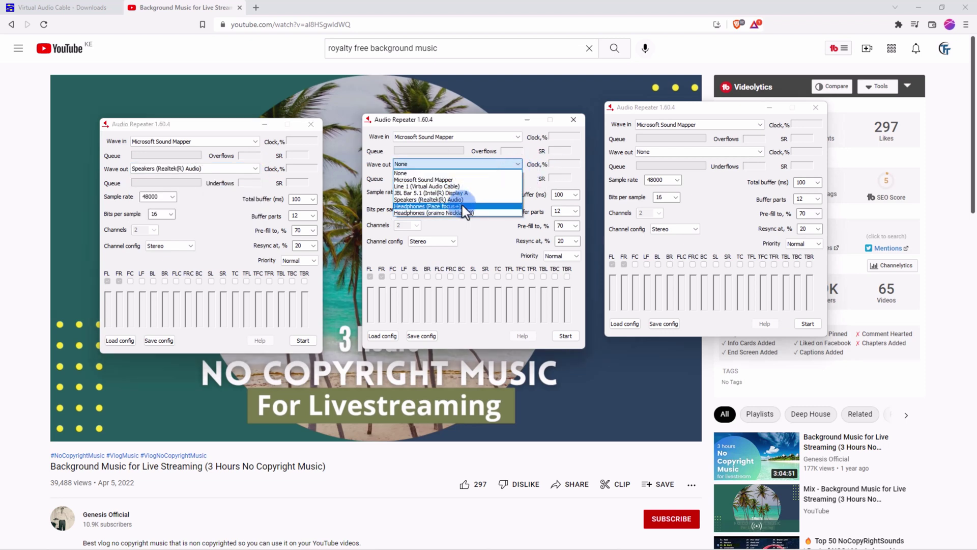
click(464, 205)
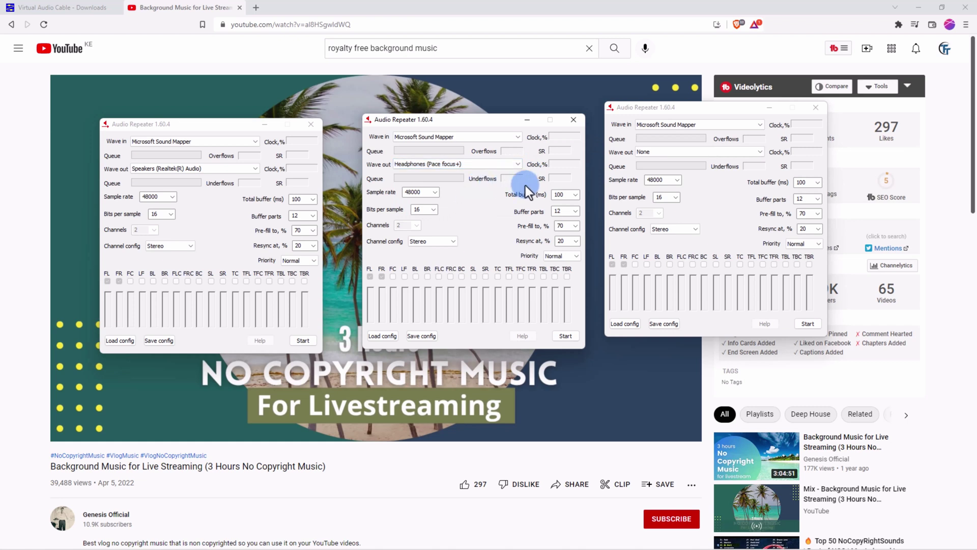
click(761, 151)
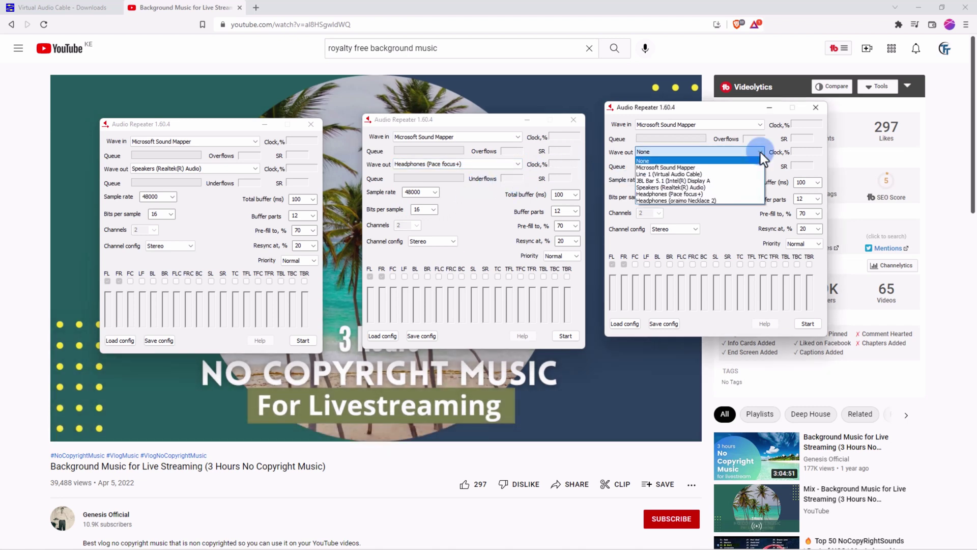
click(697, 201)
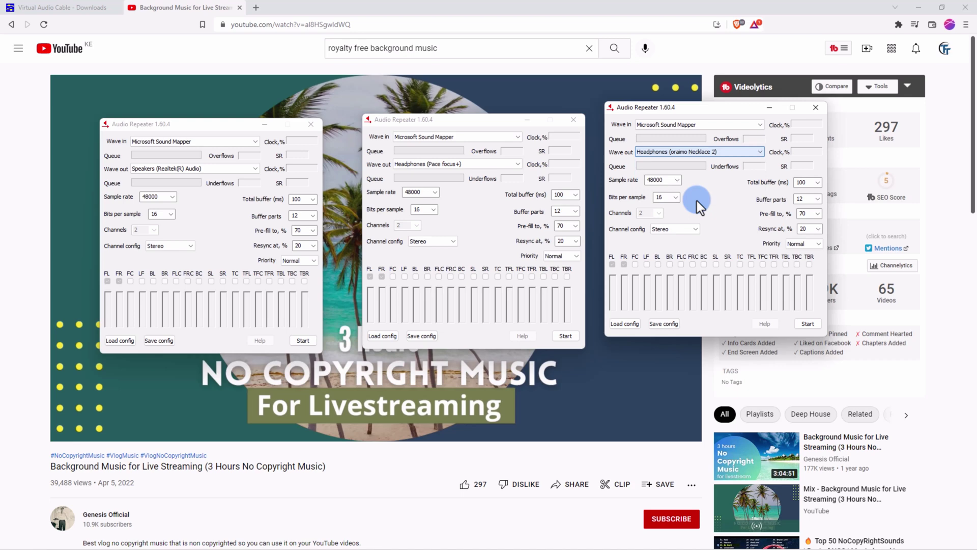
Step: Start the speaker, middle headset and right headset repeaters, then pause the YouTube video
click(305, 341)
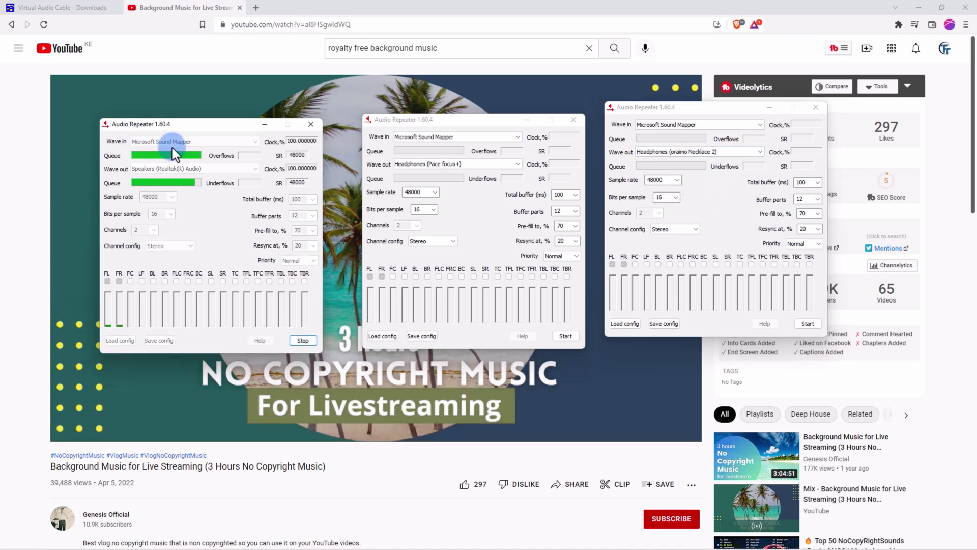
click(575, 337)
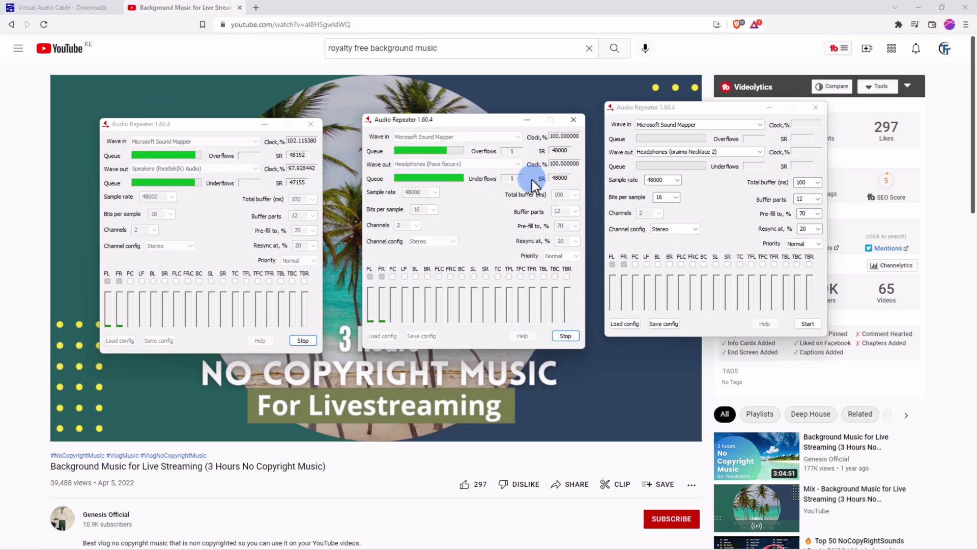
click(808, 324)
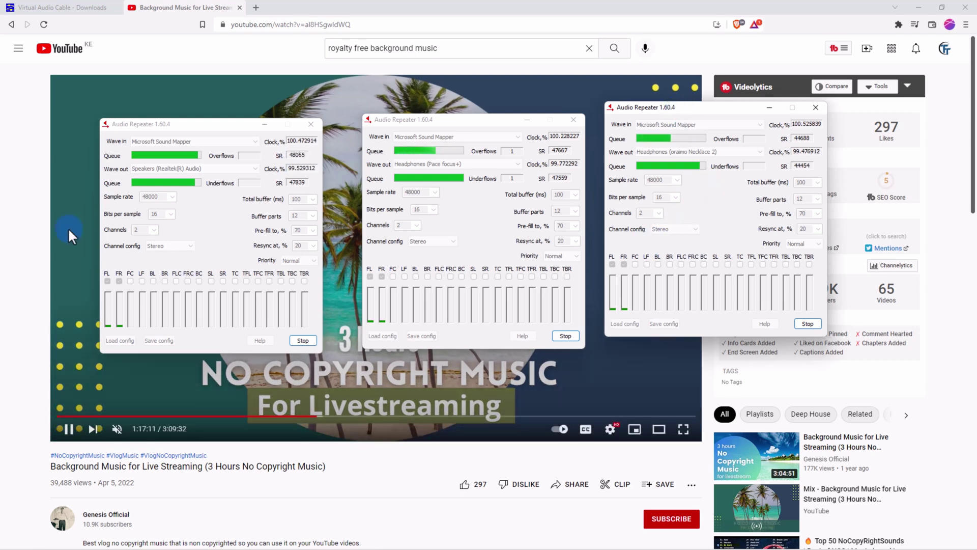
click(72, 227)
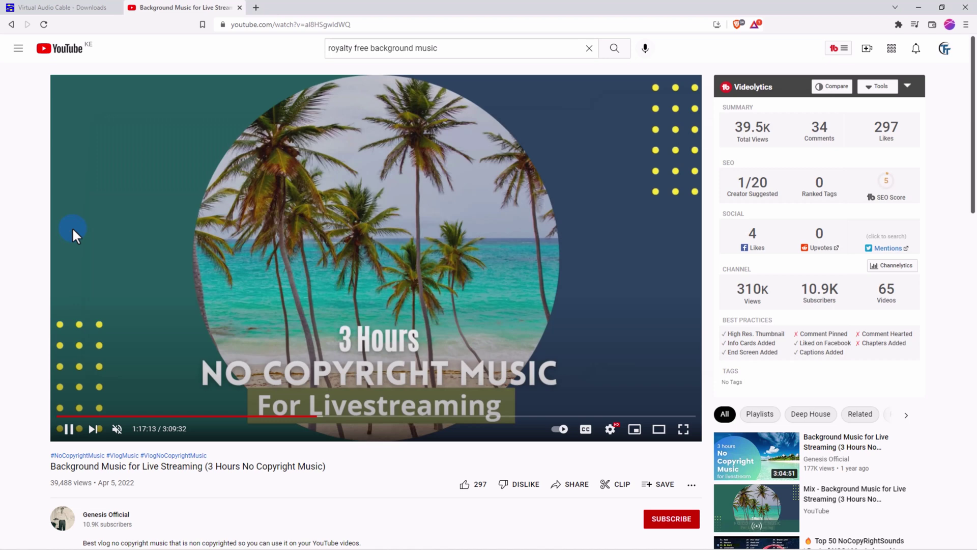
Step: Resume the YouTube video, then stop the laptop-speaker repeater and the middle headset repeater
click(72, 226)
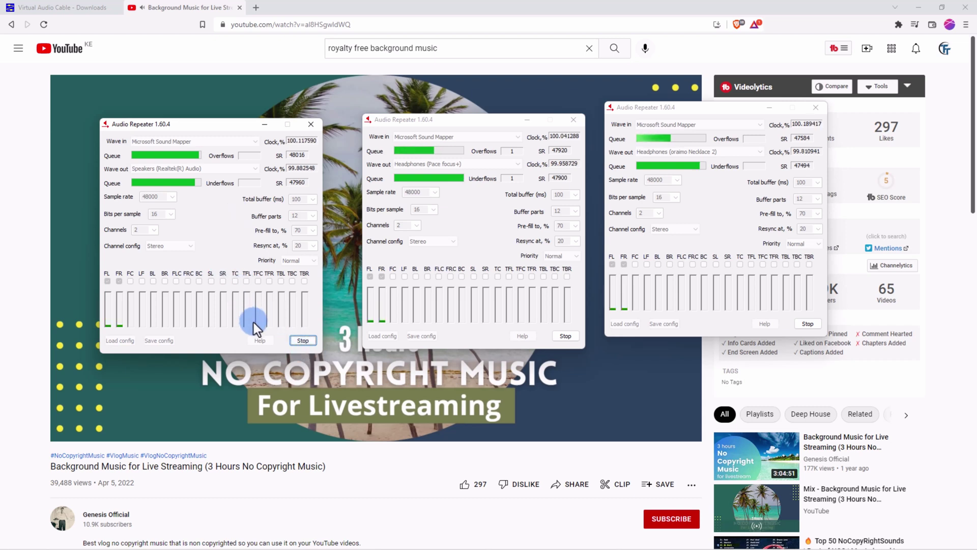
click(302, 341)
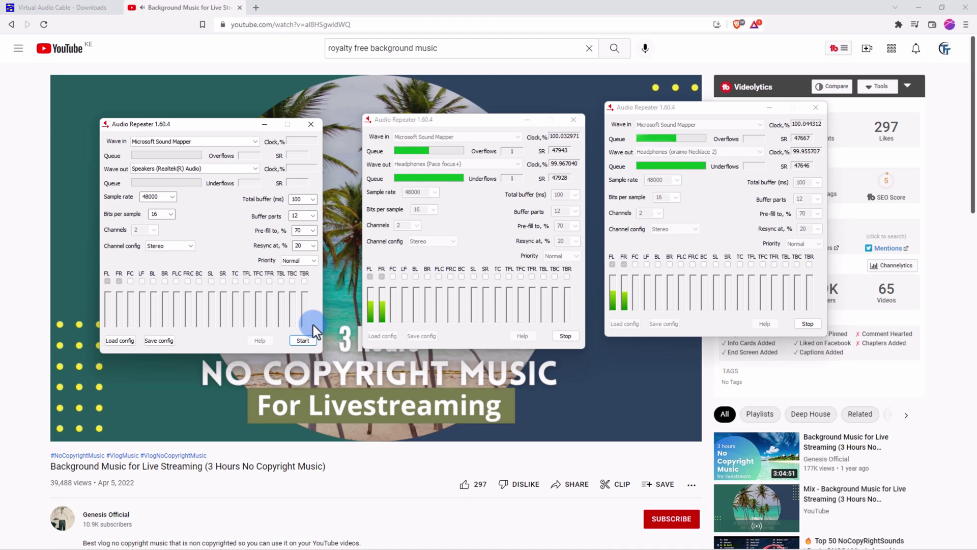
mouse_move(1, 546)
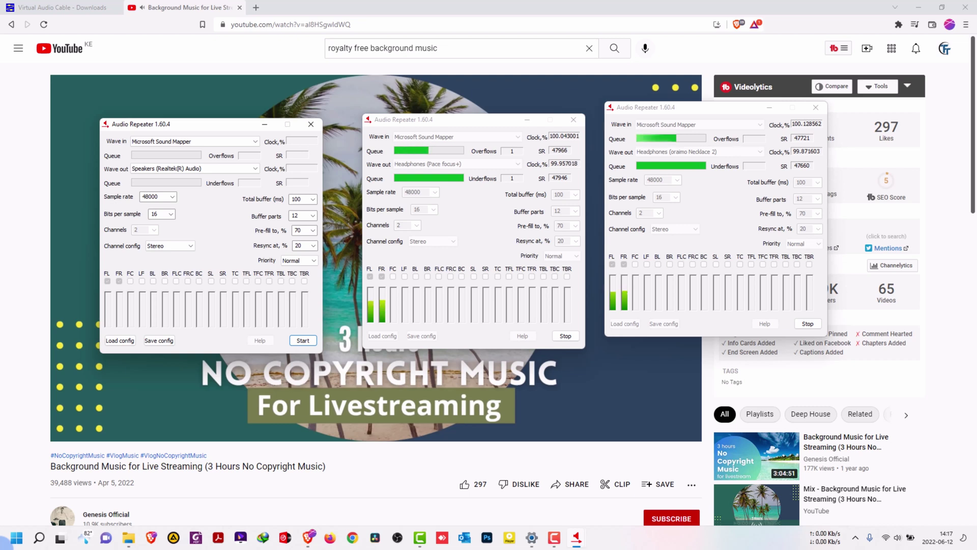
click(566, 337)
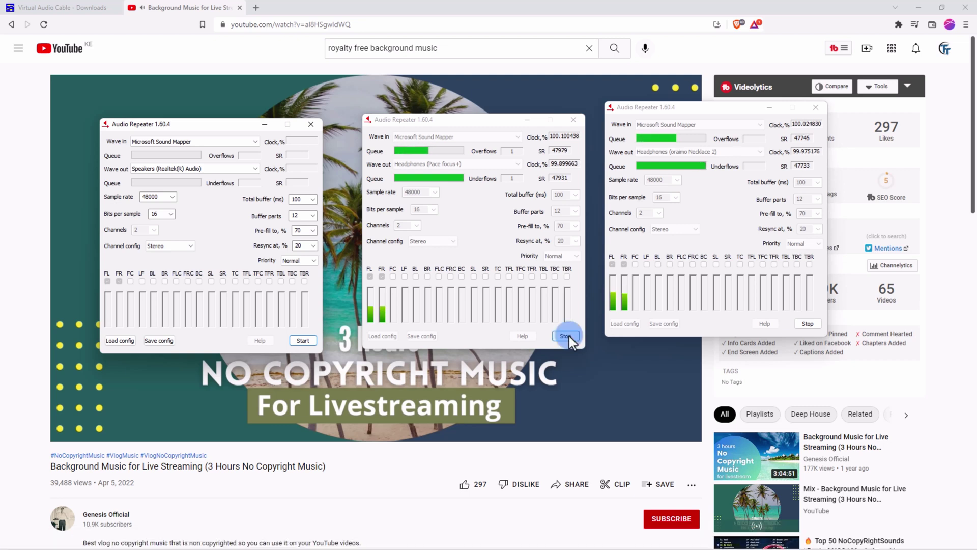